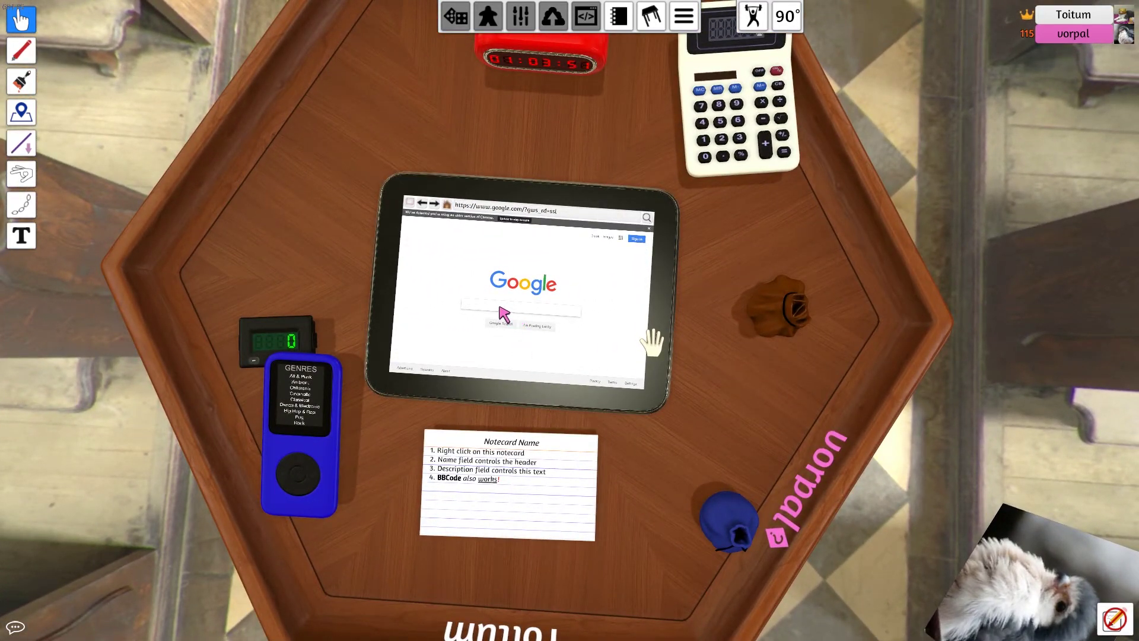
{"action": "type", "text": "redd"}
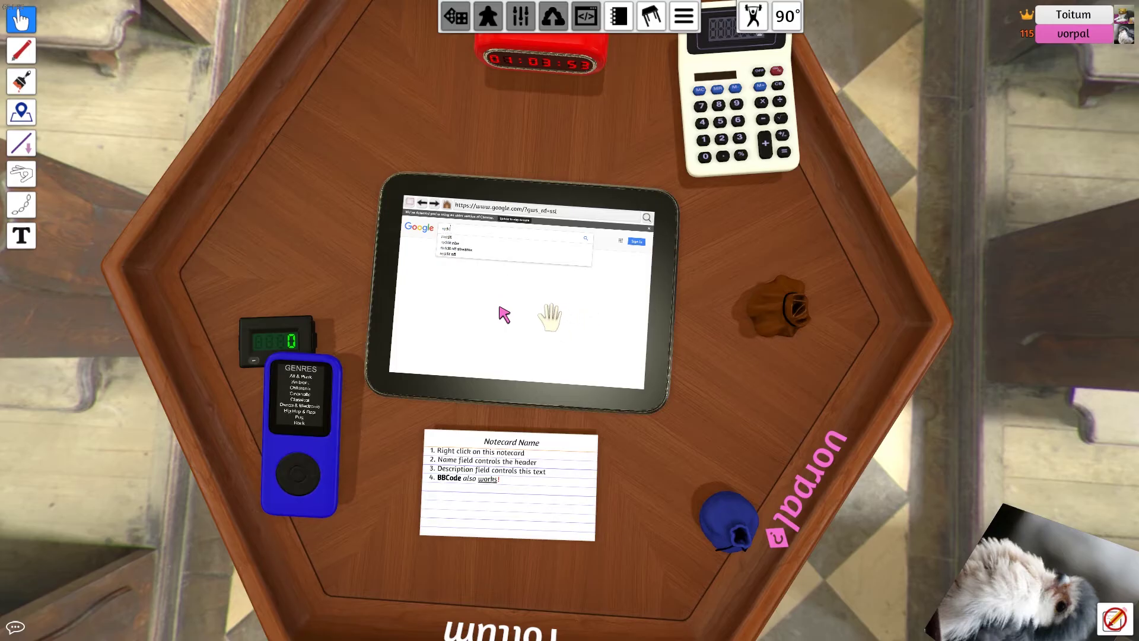
{"action": "type", "text": "it"}
Search Google for reddit and open its community page, then search youtuber and open a YouTube result.
{"action": "key", "text": "Return"}
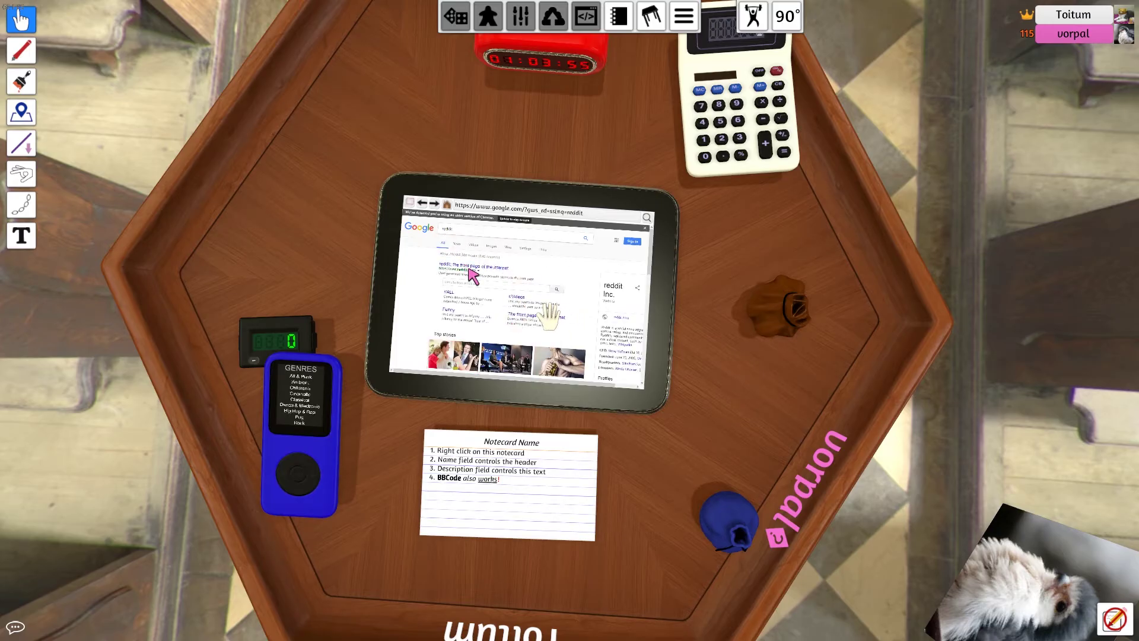
{"action": "left_click", "coordinate": [512, 270]}
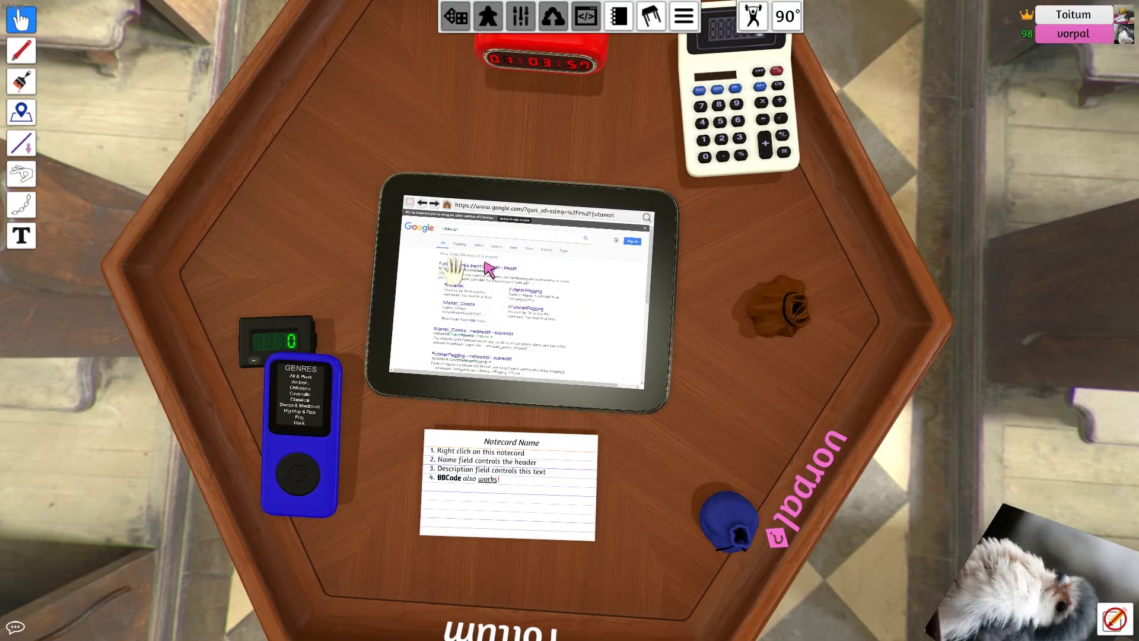
{"action": "left_click", "coordinate": [486, 267]}
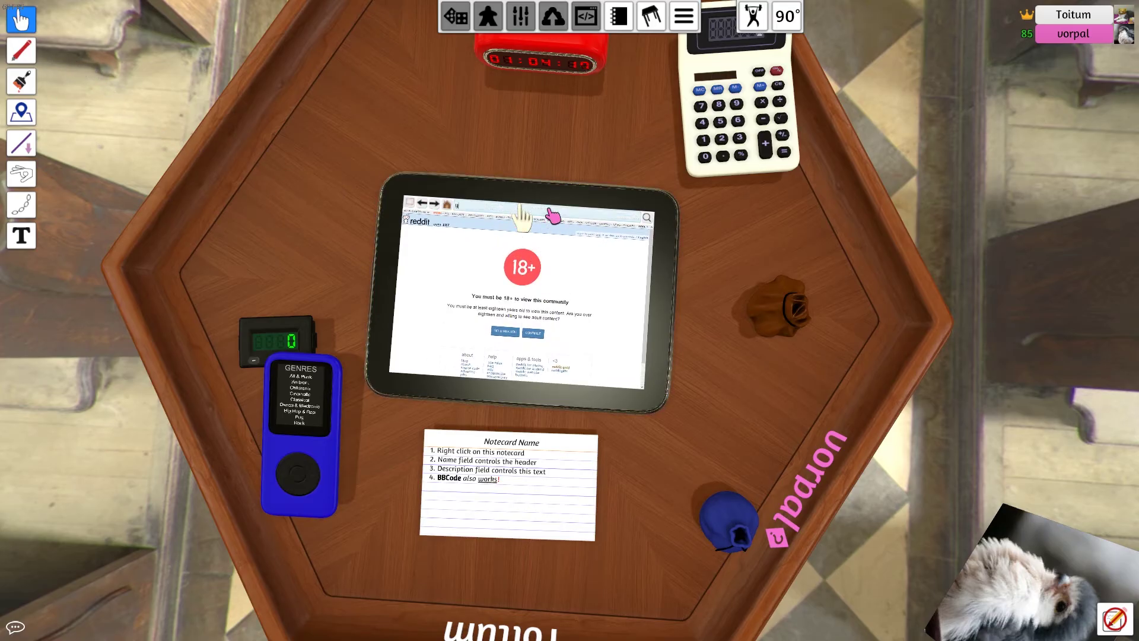
{"action": "type", "text": "youtuber"}
{"action": "key", "text": "Return"}
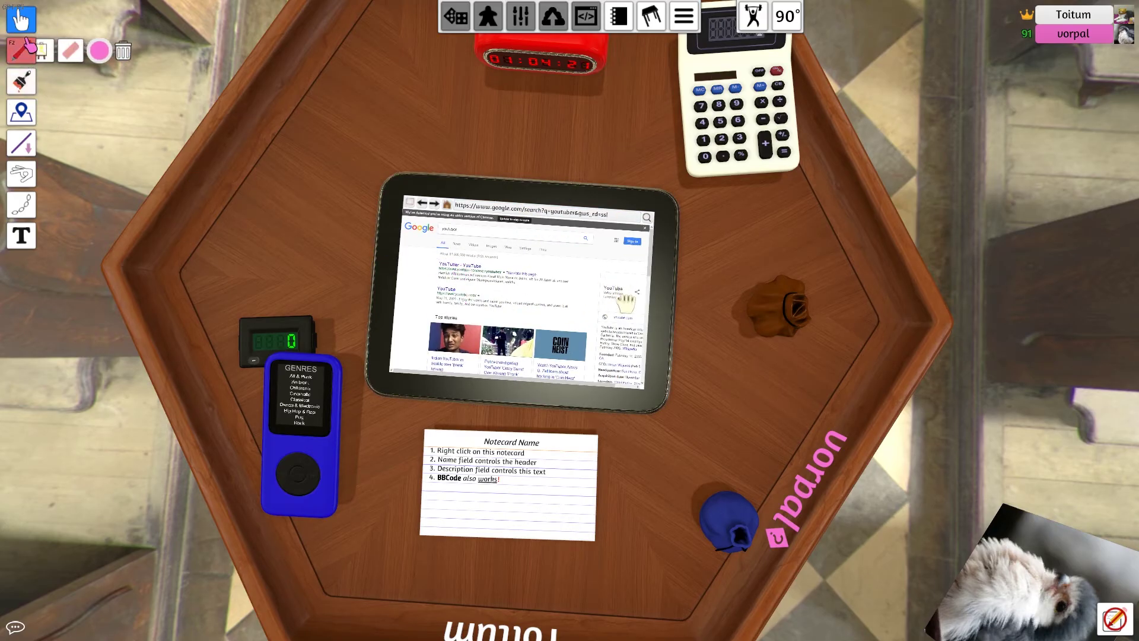
{"action": "left_click", "coordinate": [448, 292]}
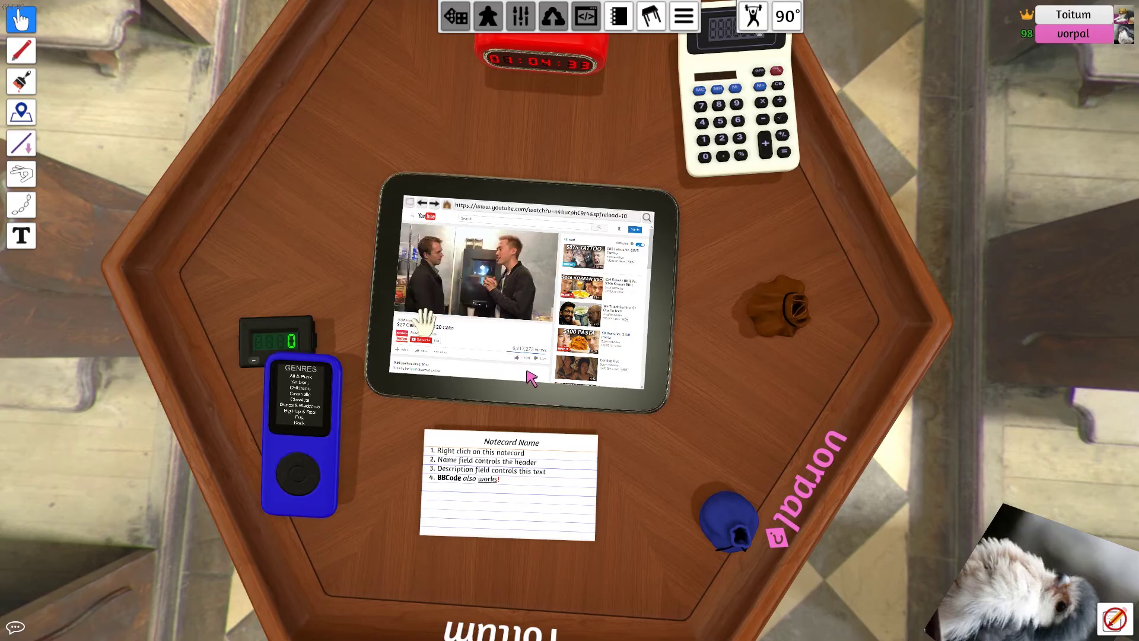
{"action": "scroll", "coordinate": [430, 318], "scroll_direction": "down", "scroll_amount": 5}
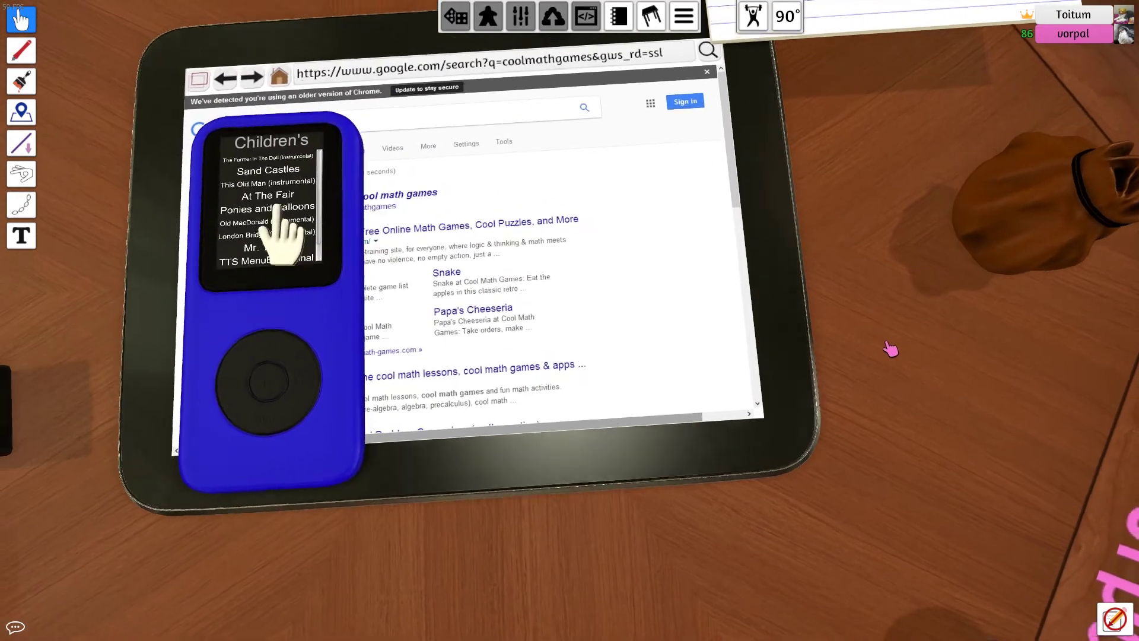
Browse the MP3 player's Cinematic genre and play the Sand Castles track.
{"action": "right_click", "coordinate": [894, 378]}
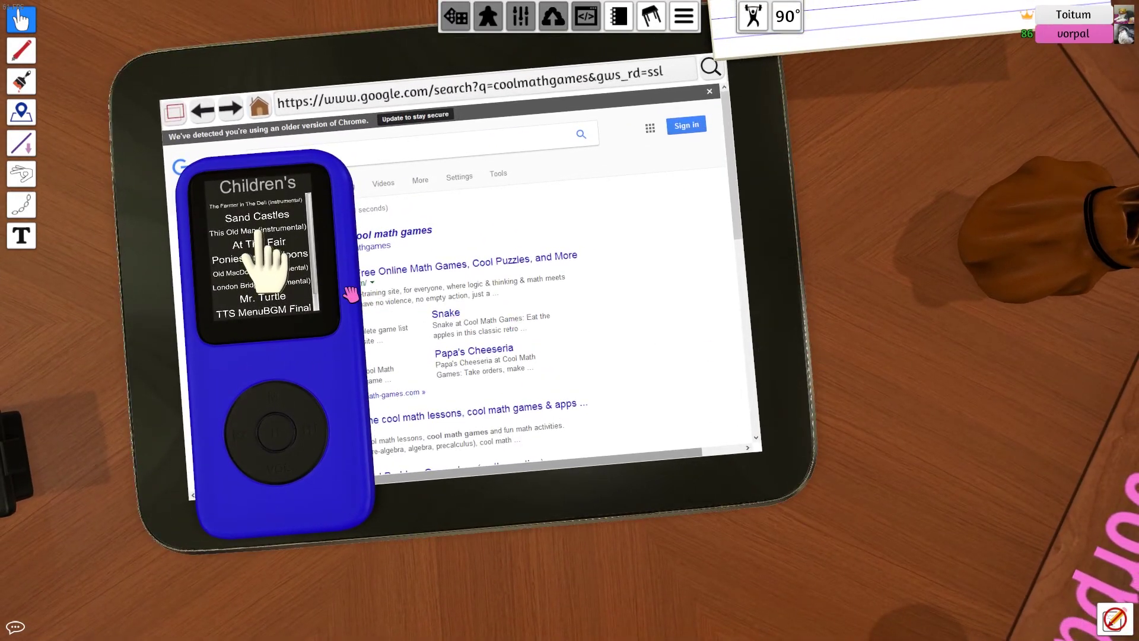
{"action": "left_click", "coordinate": [274, 410]}
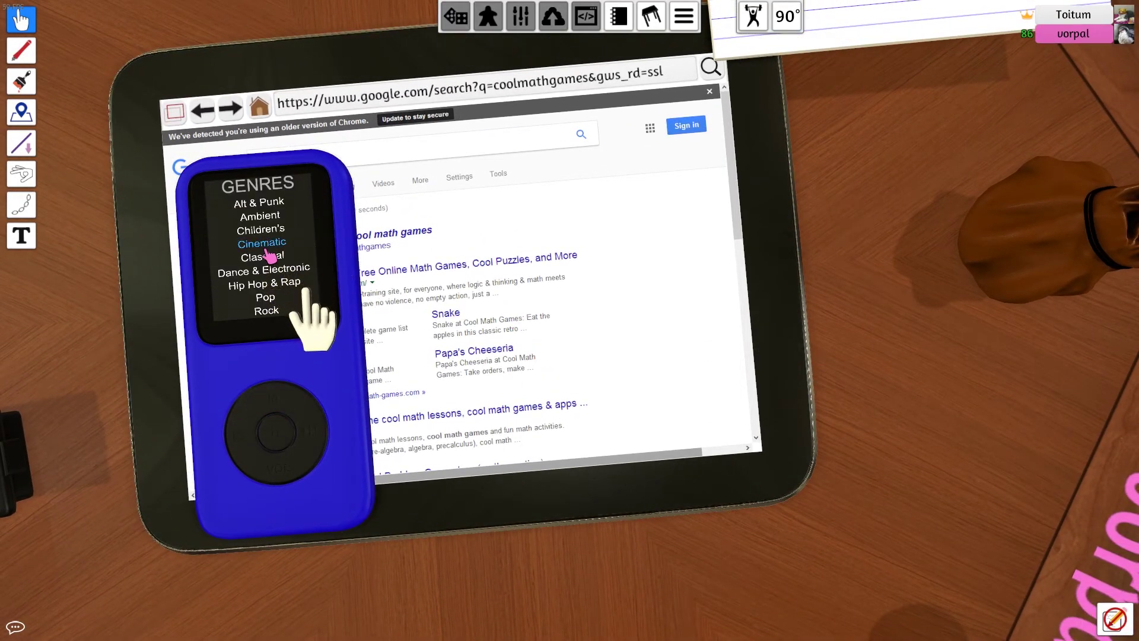
{"action": "left_click", "coordinate": [258, 285]}
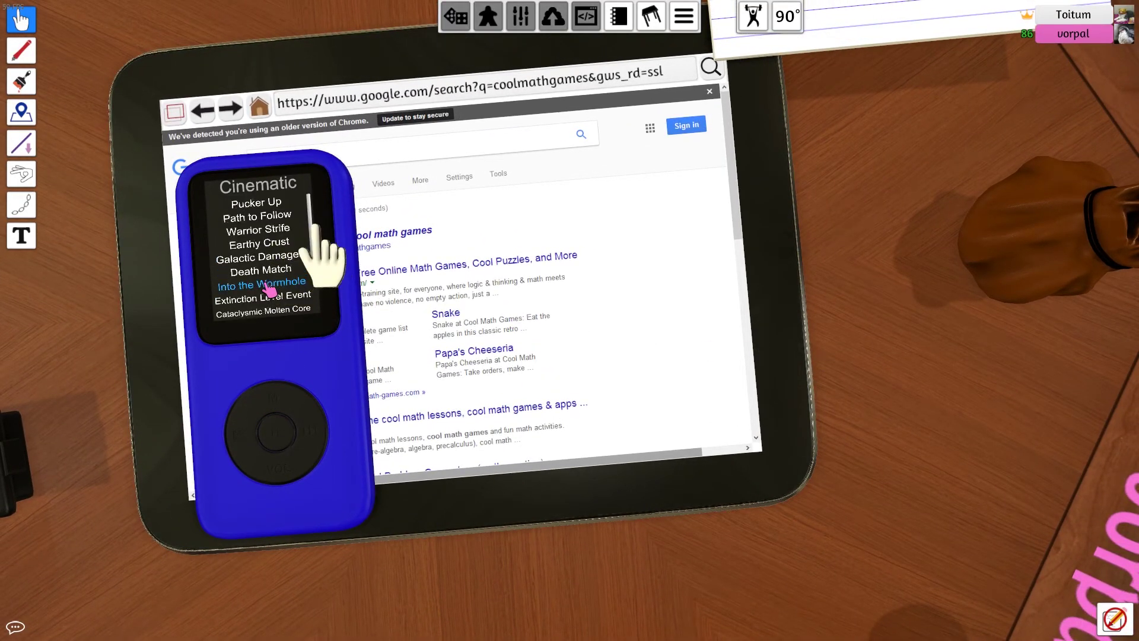
{"action": "left_click", "coordinate": [293, 463]}
{"action": "left_click", "coordinate": [262, 231]}
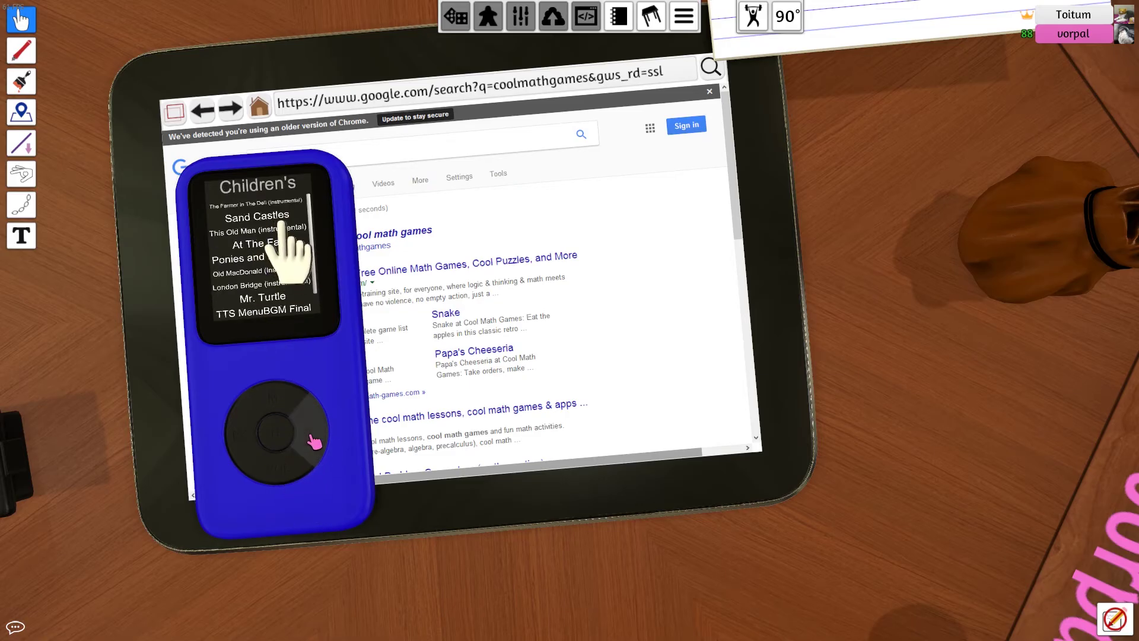
Show the Children's track list and move the MP3 player off the tablet to the left.
{"action": "left_click", "coordinate": [311, 441]}
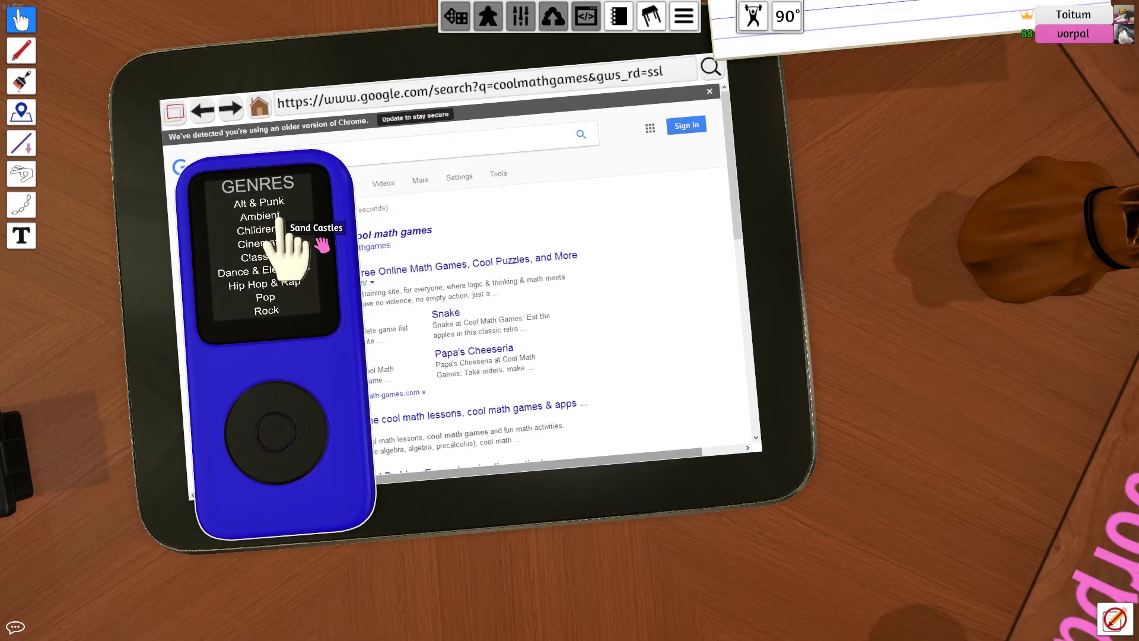
{"action": "left_click", "coordinate": [267, 230]}
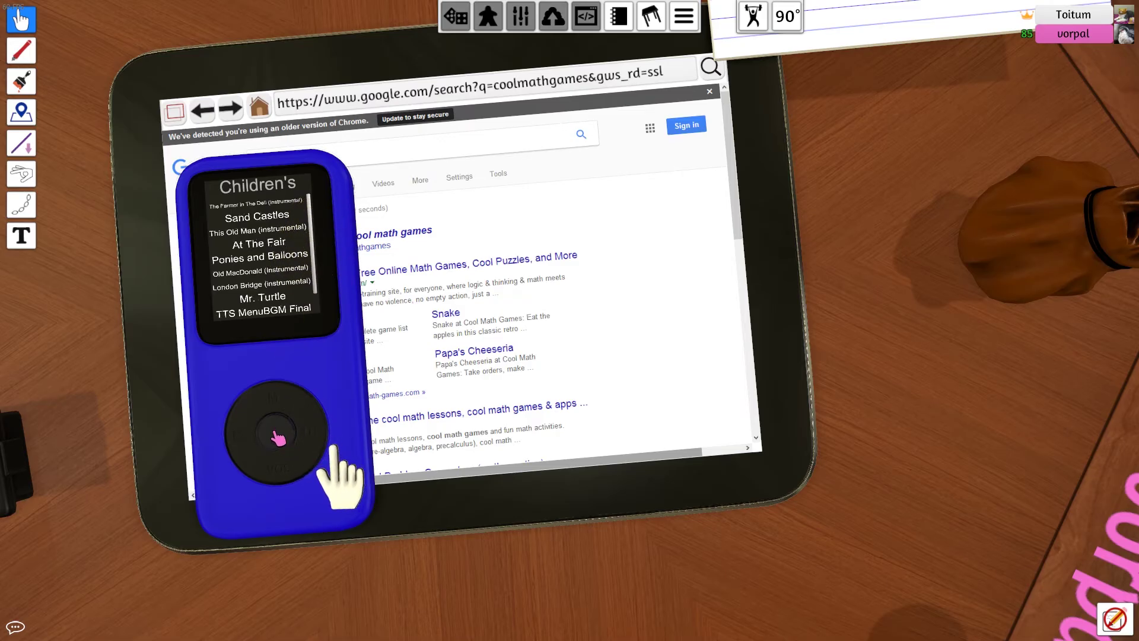
{"action": "right_click", "coordinate": [297, 277]}
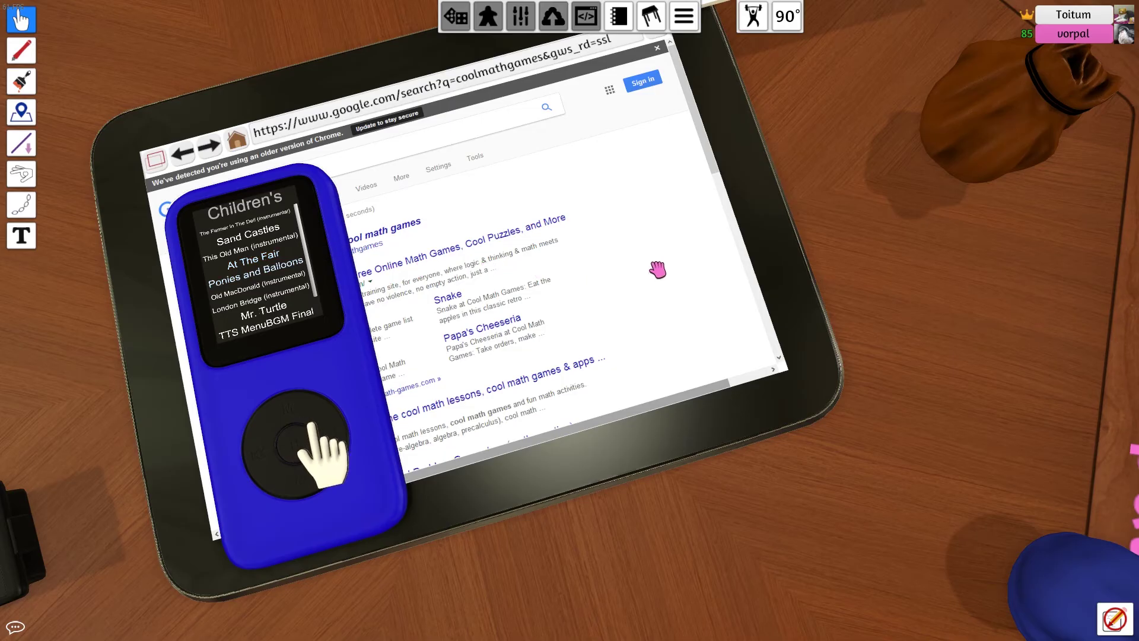
{"action": "left_click_drag", "start_coordinate": [294, 286], "coordinate": [35, 356]}
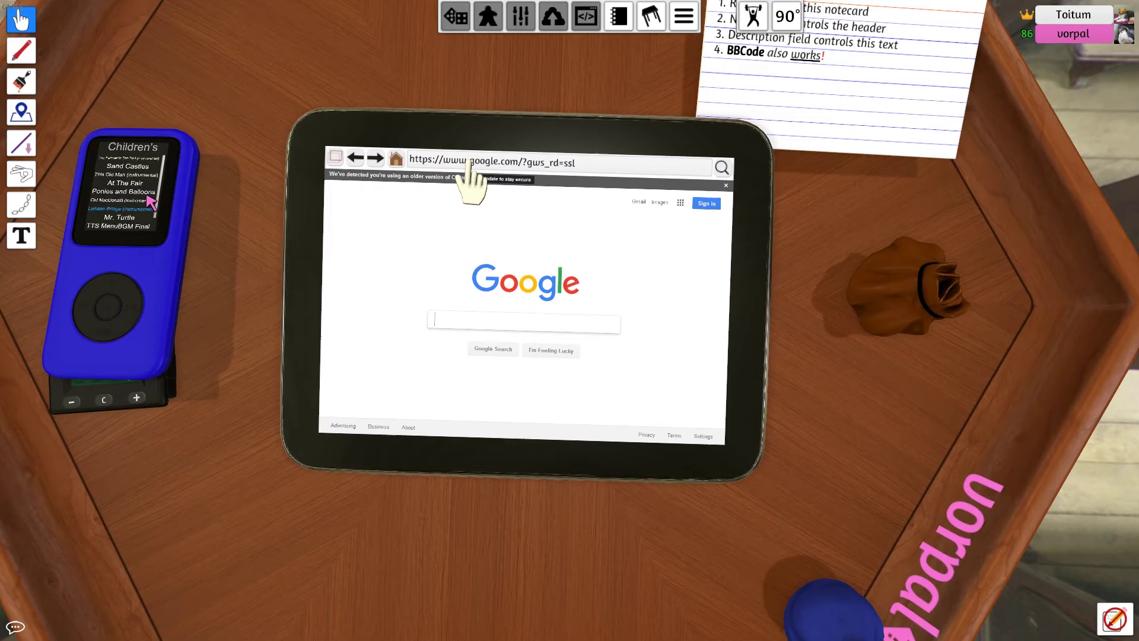
Enter and load a new web address in the tablet browser's URL bar.
{"action": "left_click", "coordinate": [473, 162]}
{"action": "type", "text": "192.168.0.1/"}
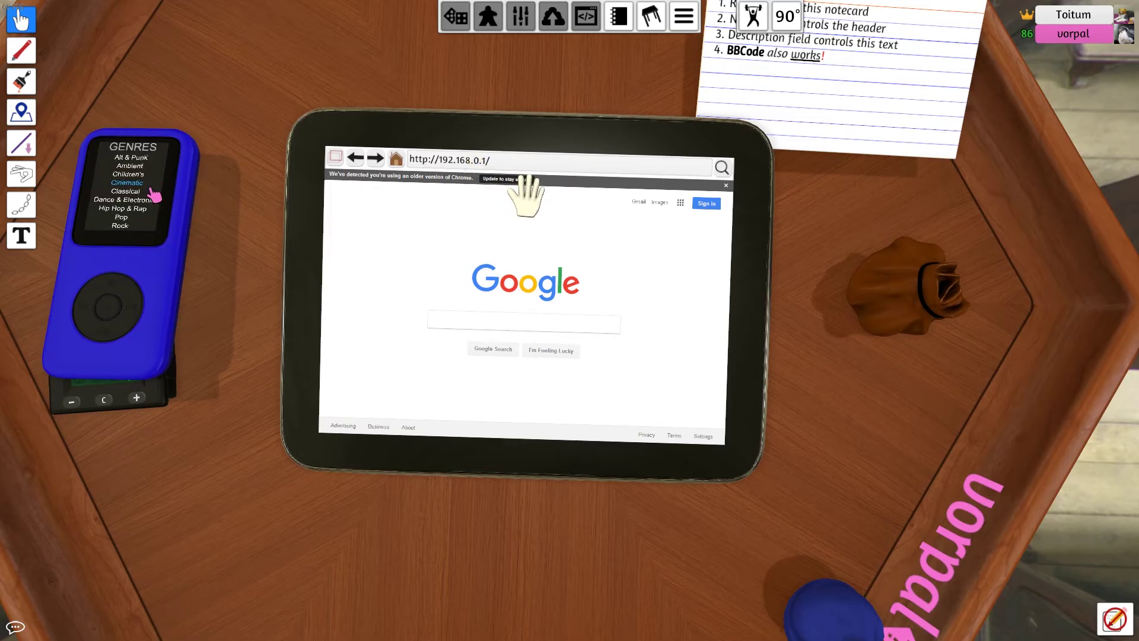
{"action": "key", "text": "Return"}
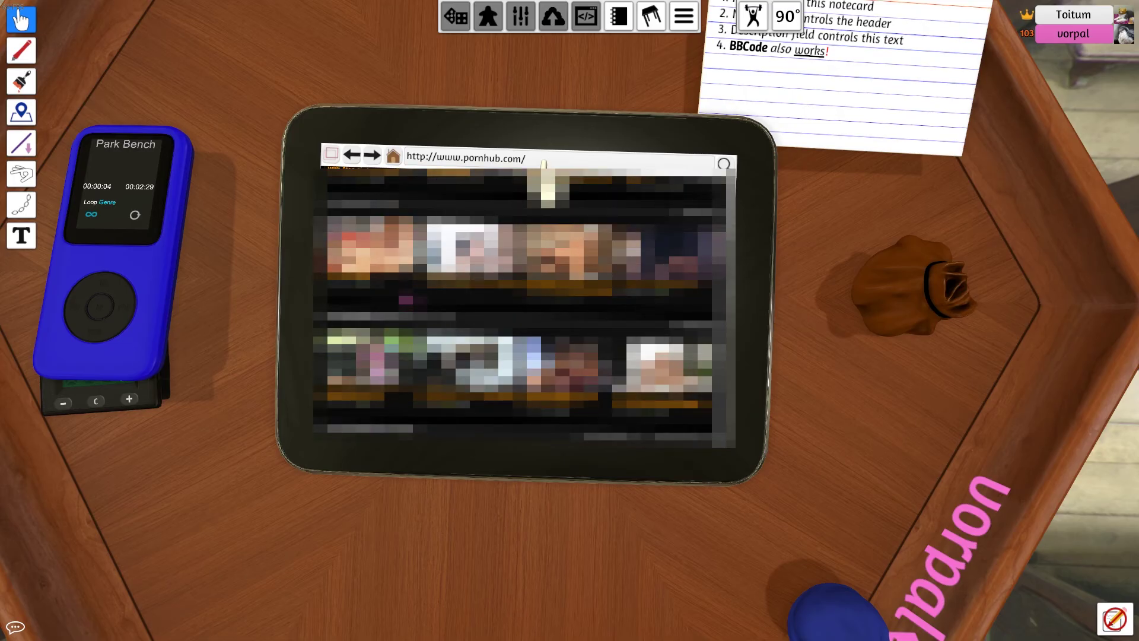
{"action": "scroll", "coordinate": [547, 267], "scroll_direction": "down", "scroll_amount": 5}
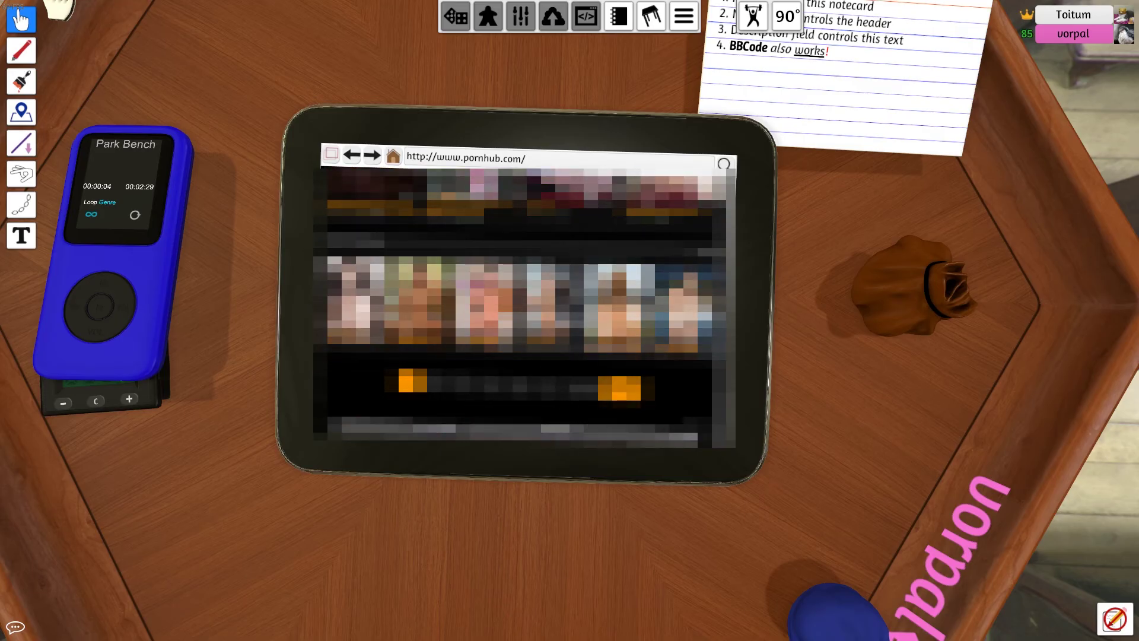
{"action": "scroll", "coordinate": [352, 159], "scroll_direction": "down", "scroll_amount": 2}
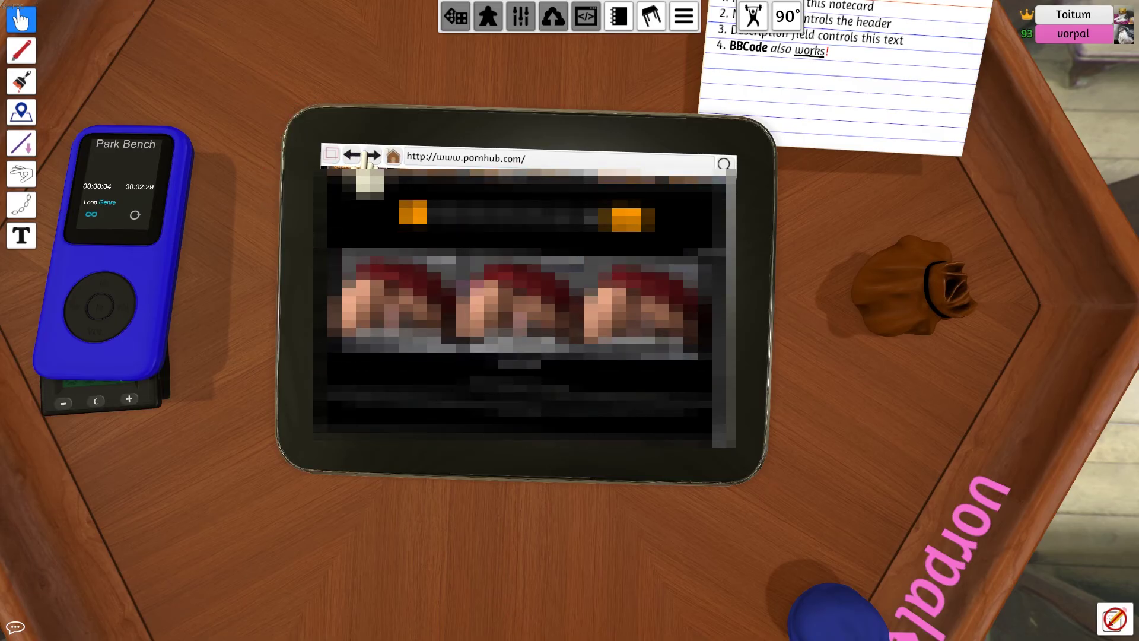
{"action": "scroll", "coordinate": [338, 156], "scroll_direction": "up", "scroll_amount": 4}
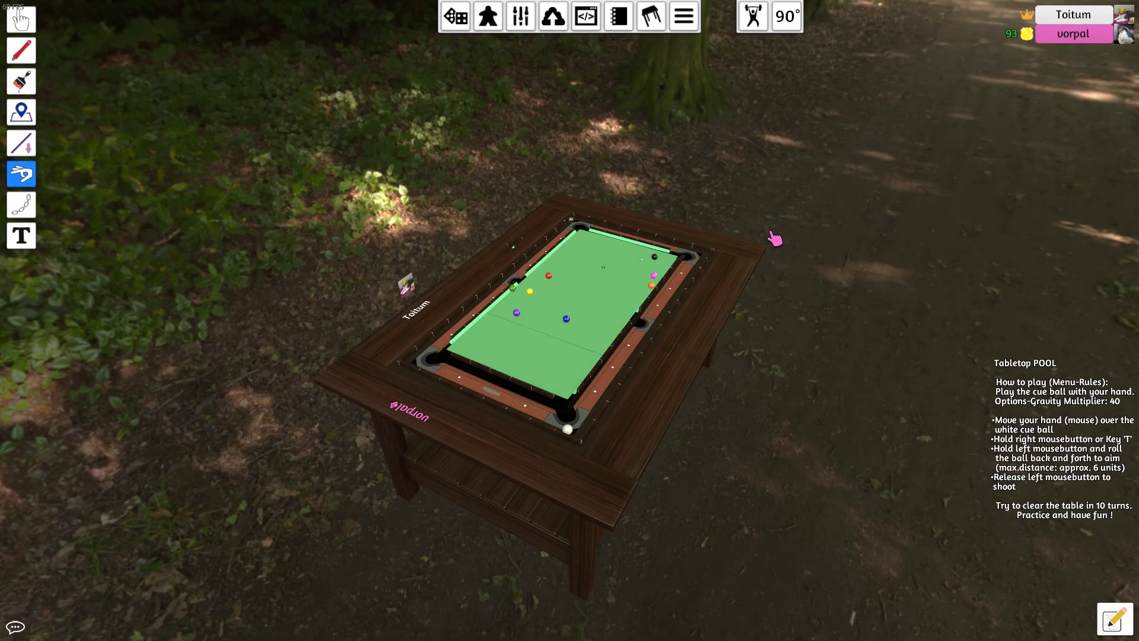
{"action": "scroll", "coordinate": [674, 223], "scroll_direction": "up", "scroll_amount": 5}
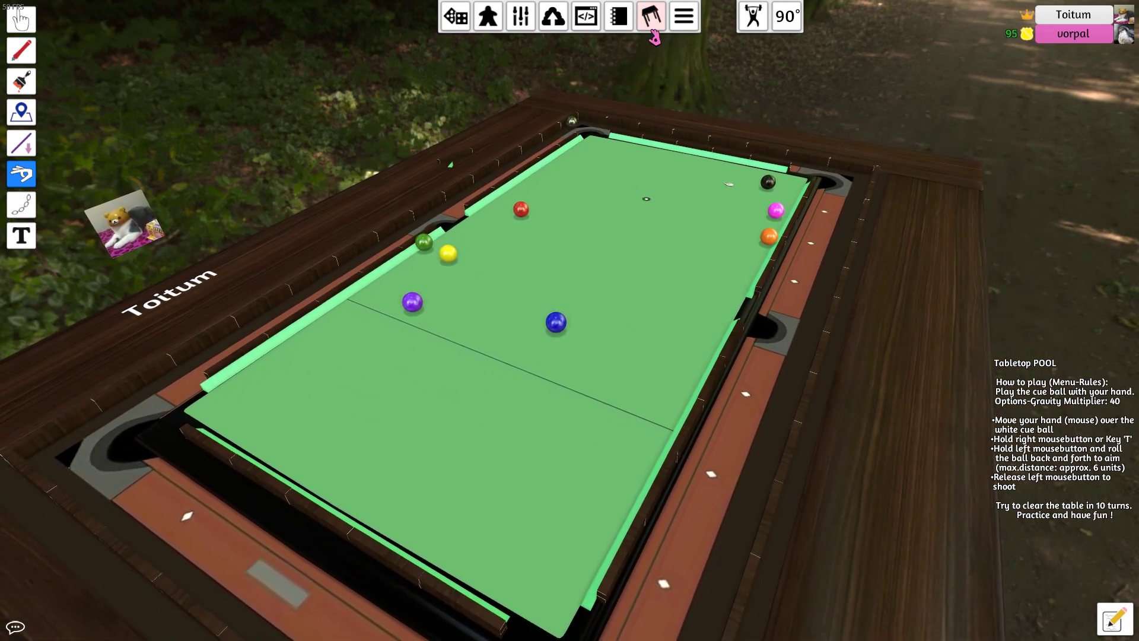
{"action": "scroll", "coordinate": [674, 196], "scroll_direction": "up", "scroll_amount": 3}
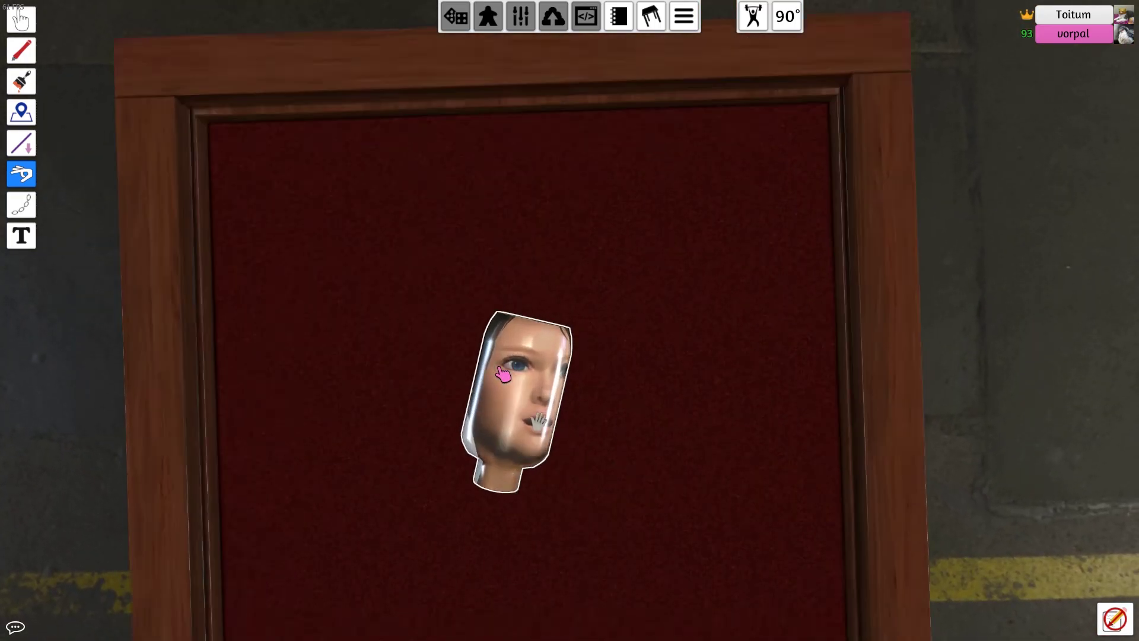
{"action": "scroll", "coordinate": [683, 276], "scroll_direction": "up", "scroll_amount": 5}
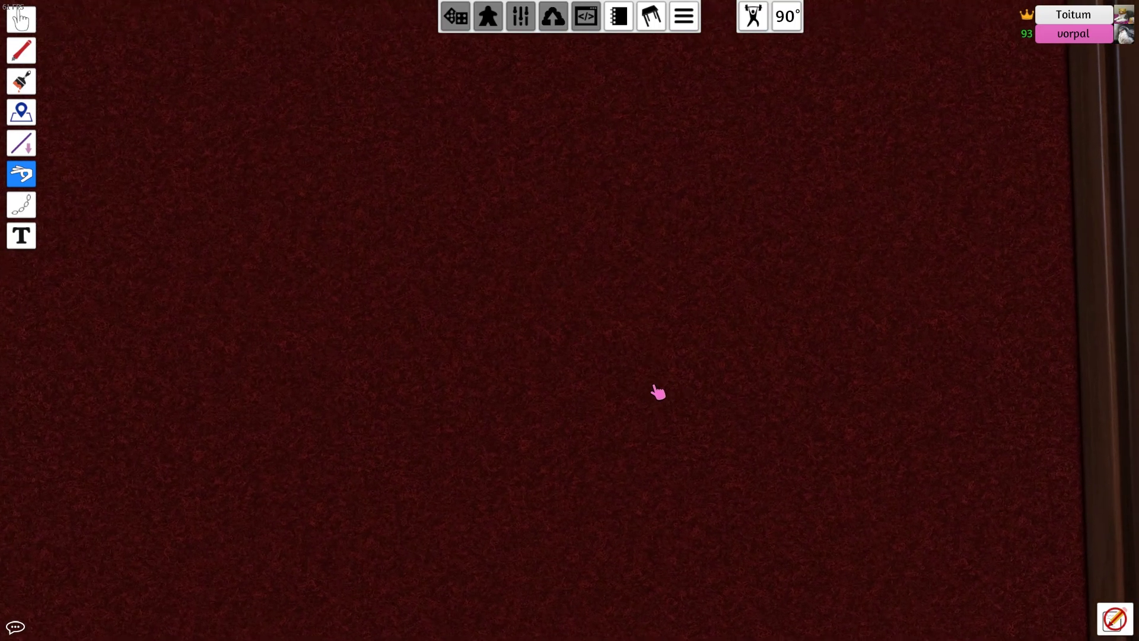
{"action": "scroll", "coordinate": [545, 496], "scroll_direction": "down", "scroll_amount": 5}
{"action": "scroll", "coordinate": [589, 344], "scroll_direction": "up", "scroll_amount": 5}
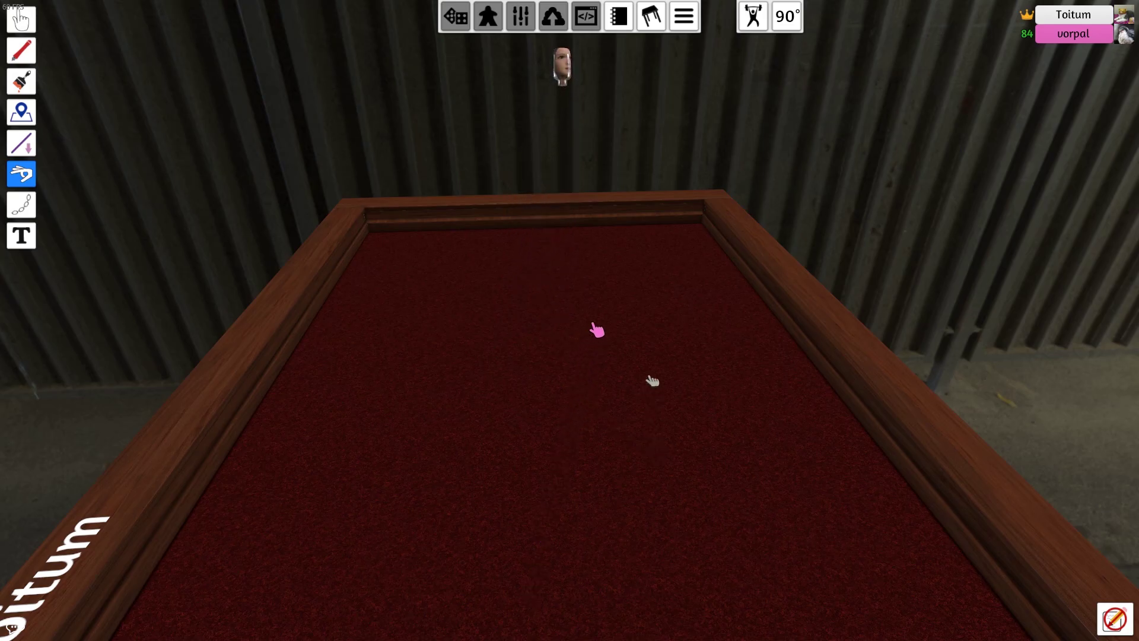
Pan the view across the red felt table to see it lengthwise.
{"action": "left_click_drag", "start_coordinate": [656, 412], "coordinate": [445, 446]}
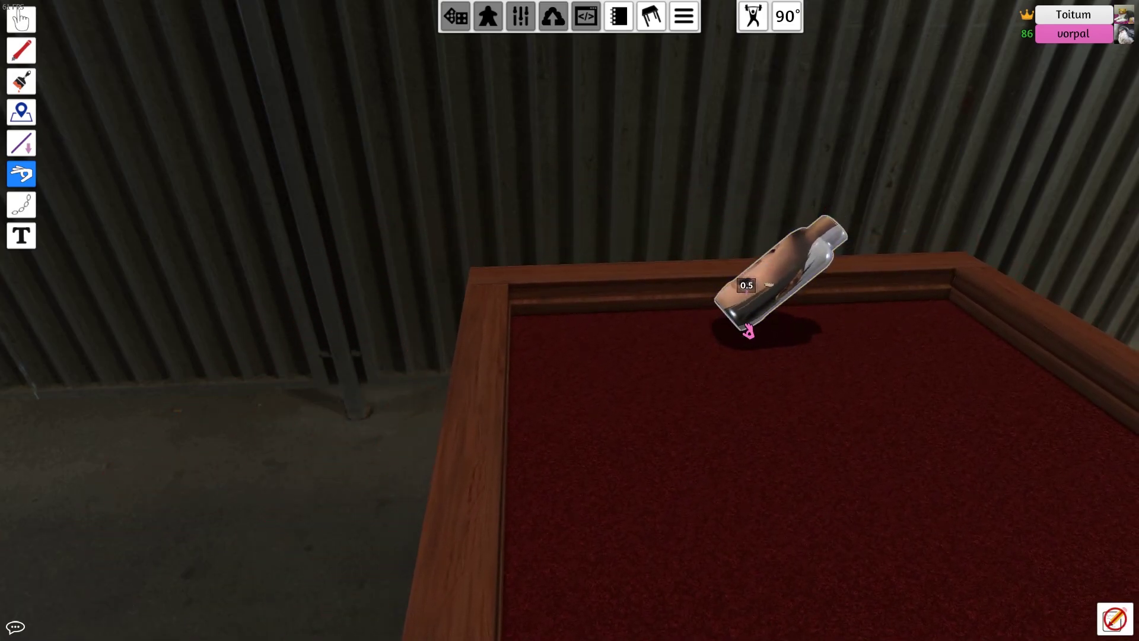
{"action": "left_click_drag", "start_coordinate": [569, 445], "coordinate": [712, 357]}
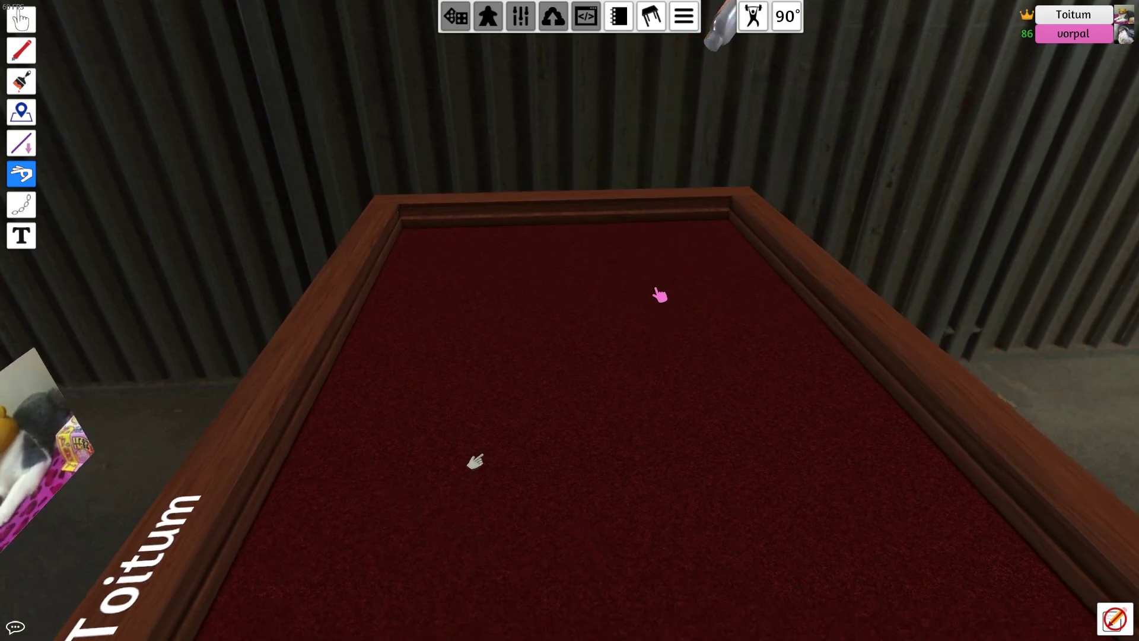
{"action": "scroll", "coordinate": [570, 356], "scroll_direction": "down", "scroll_amount": 8}
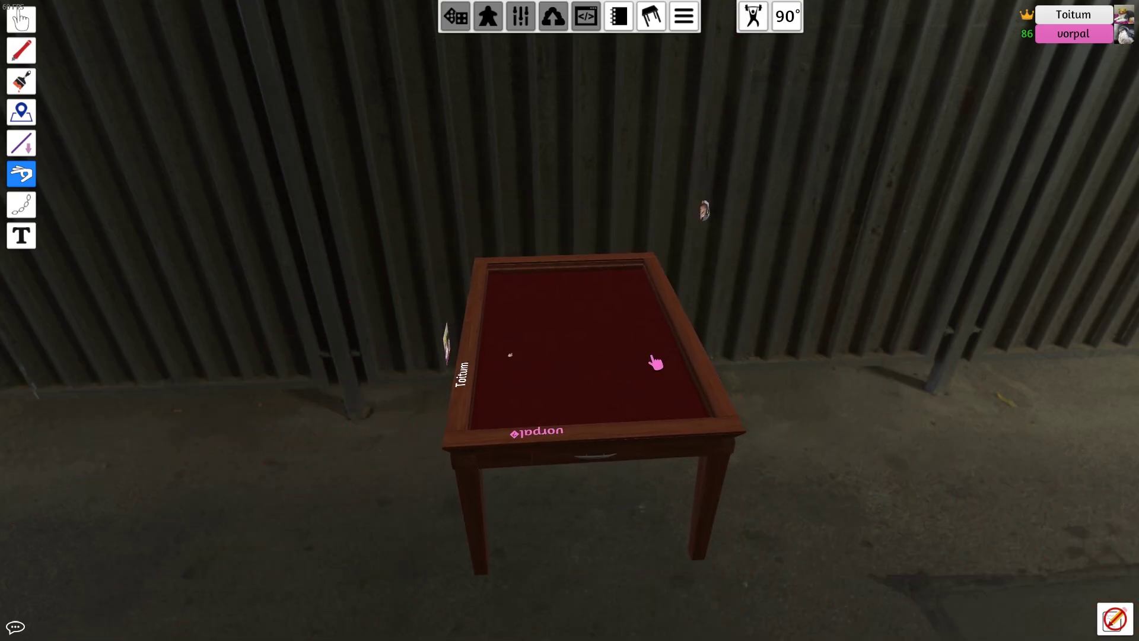
{"action": "scroll", "coordinate": [571, 356], "scroll_direction": "up", "scroll_amount": 5}
{"action": "scroll", "coordinate": [570, 357], "scroll_direction": "up", "scroll_amount": 5}
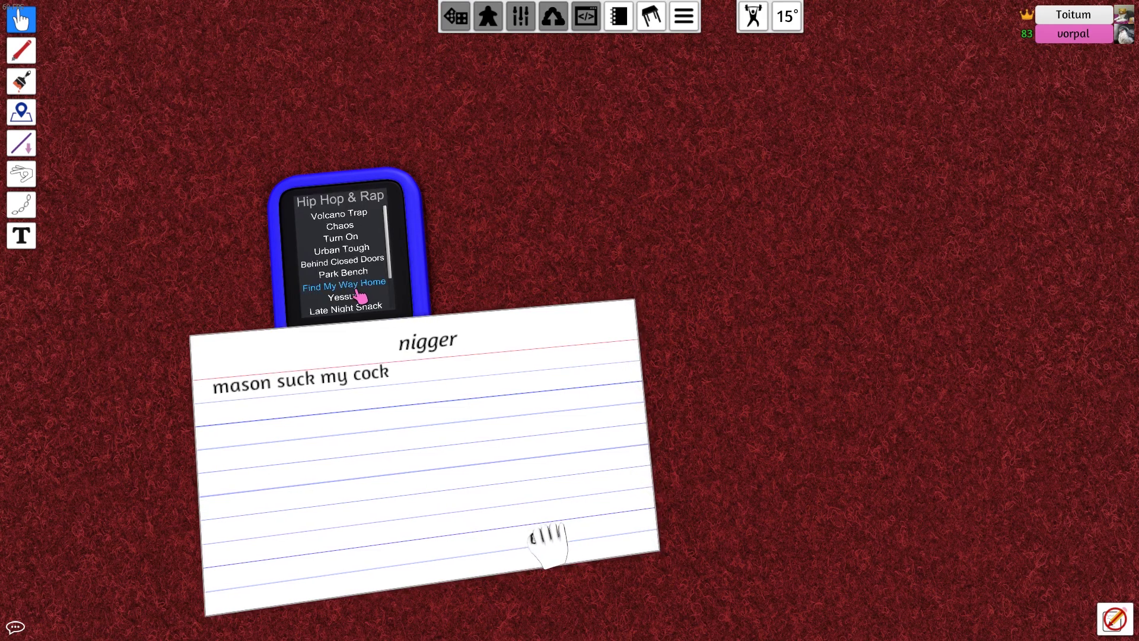
Play Behind Closed Doors from the MP3 player's Hip Hop & Rap list.
{"action": "left_click", "coordinate": [374, 261]}
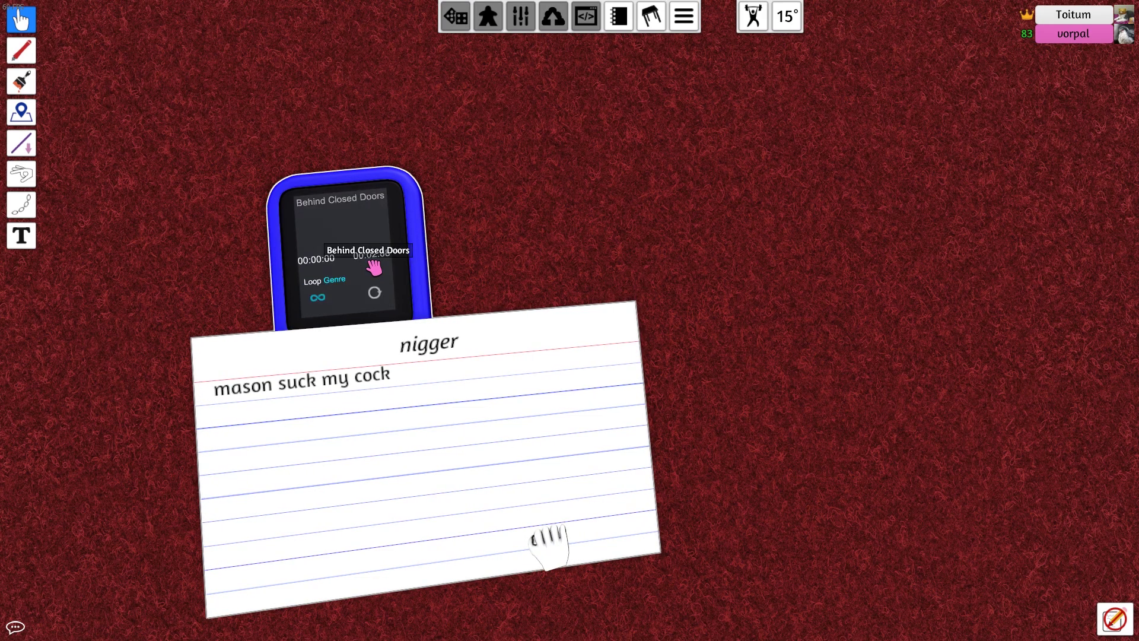